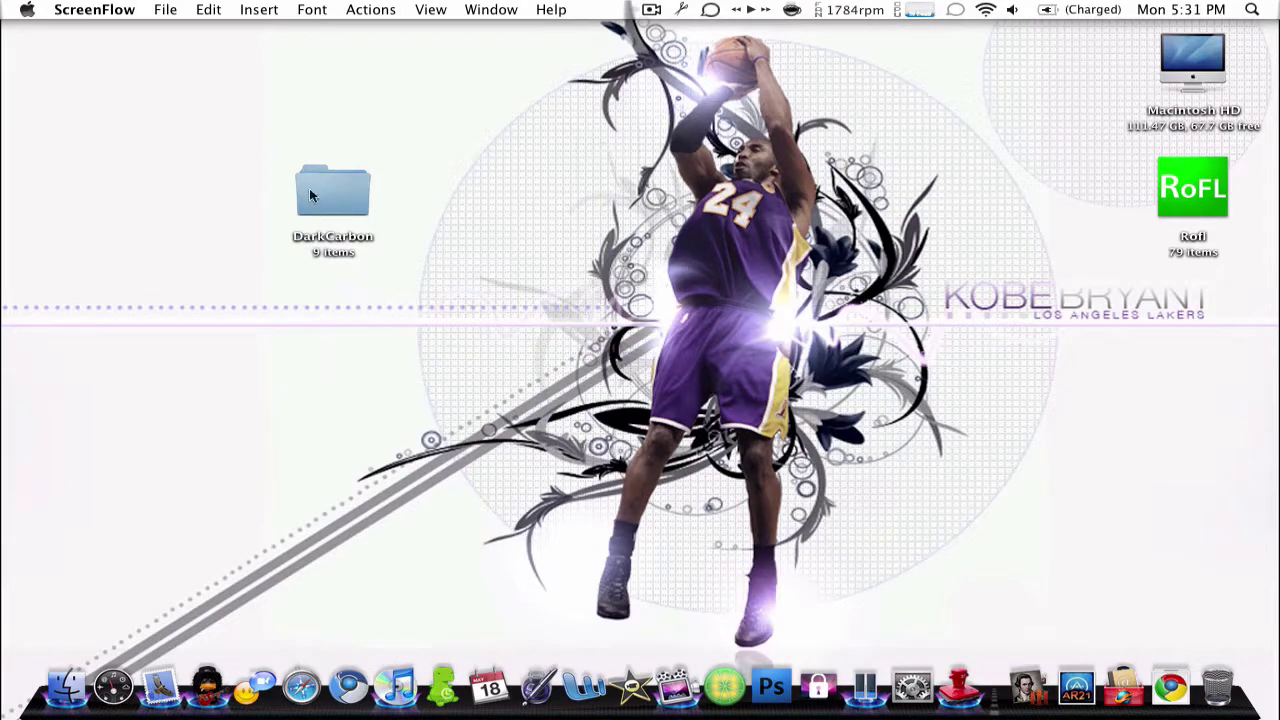
Open the DarkCarbon folder and review its scurve and frontline PNG images.
double_click(343, 195)
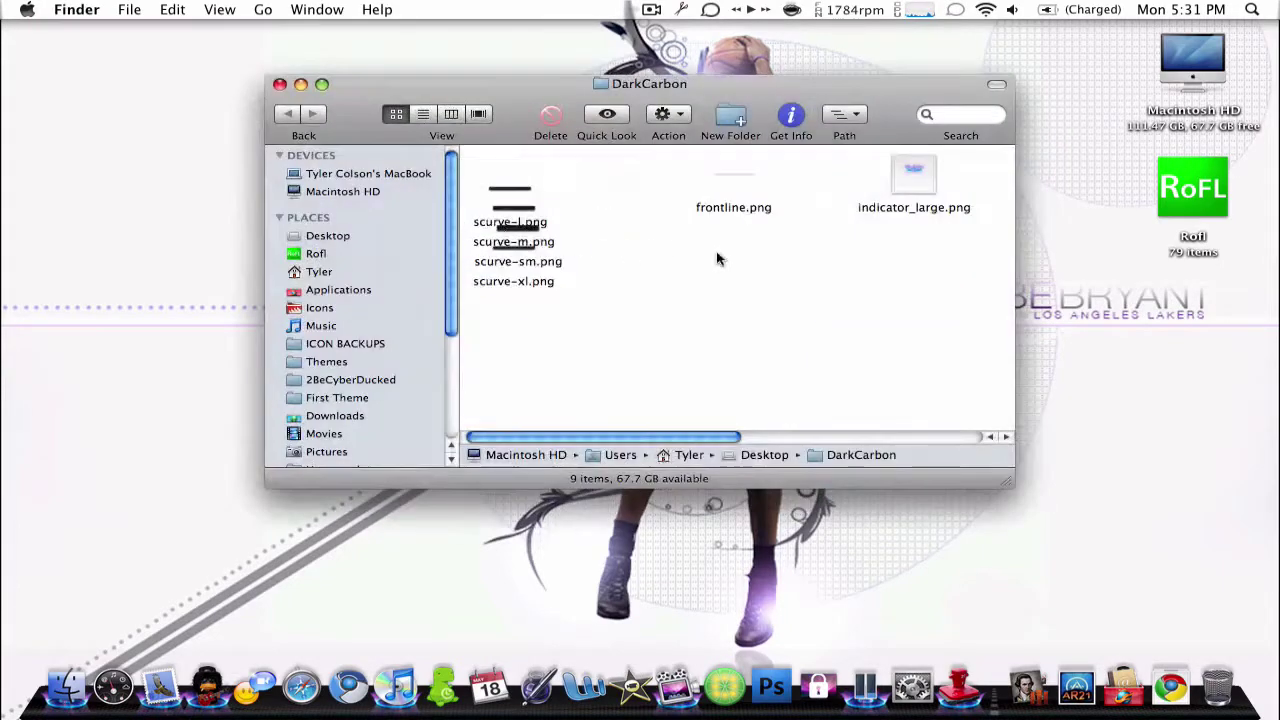
drag(616, 313, 525, 213)
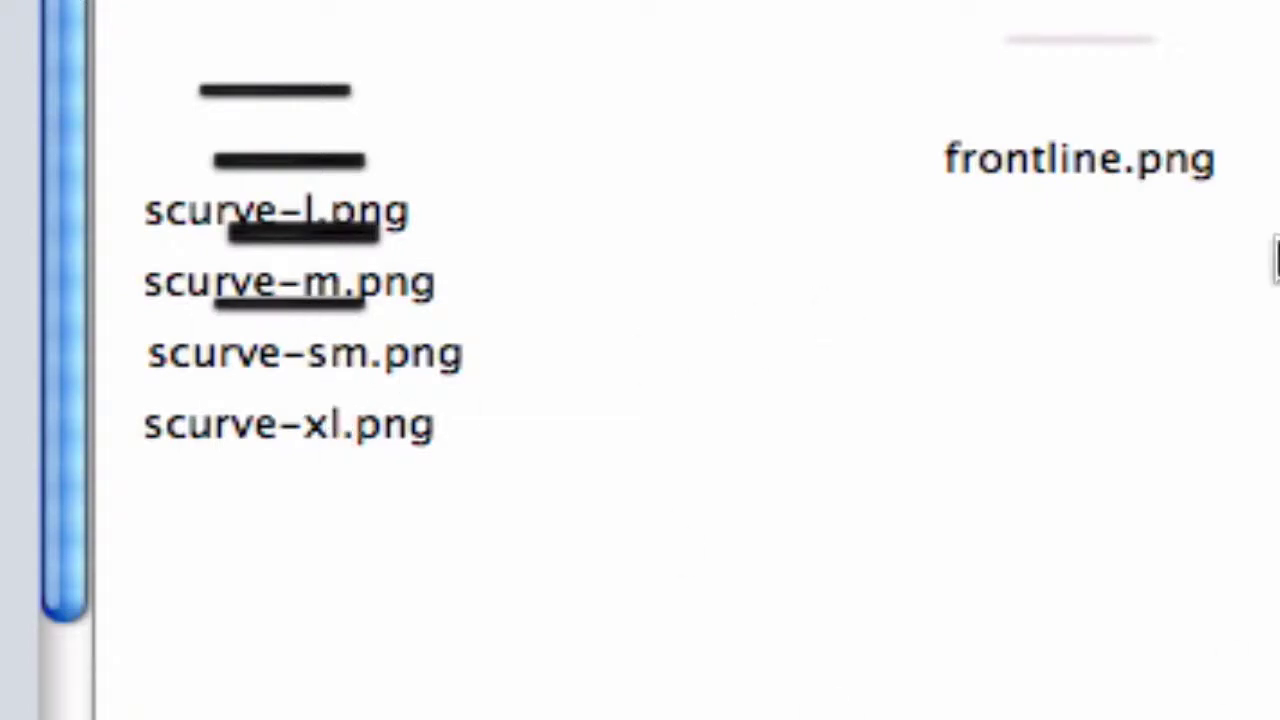
click(1110, 60)
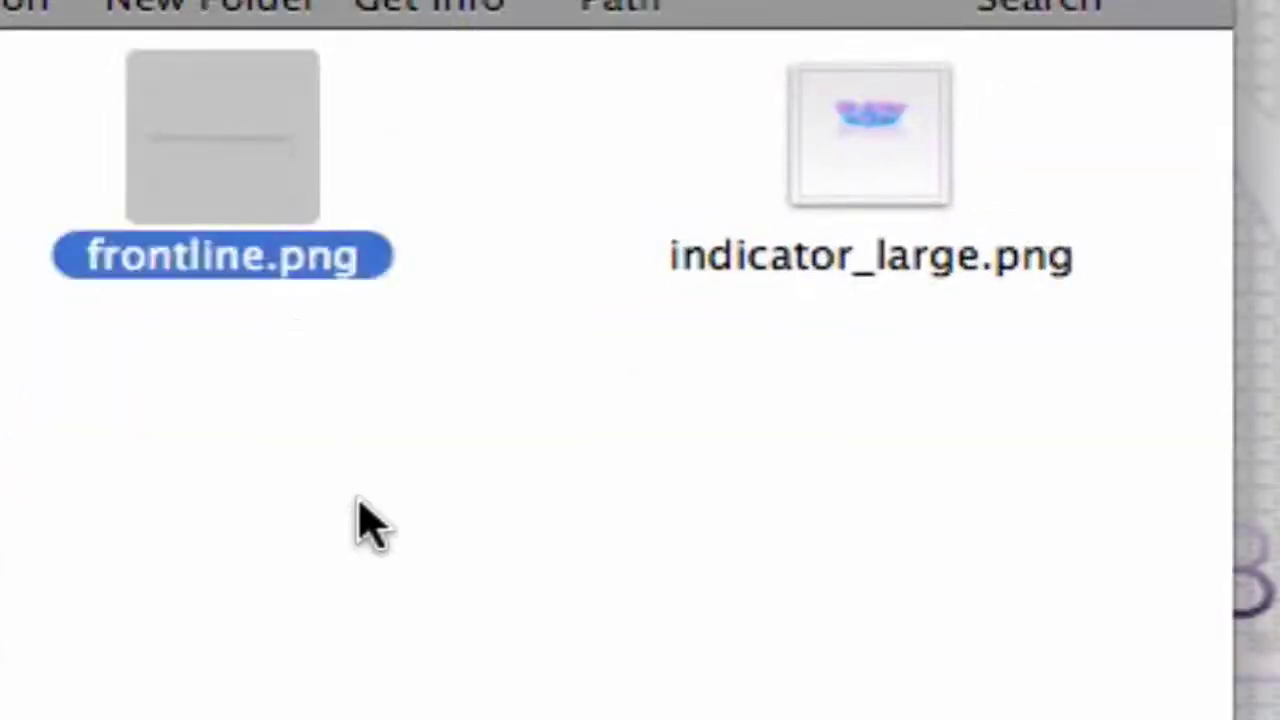
click(370, 525)
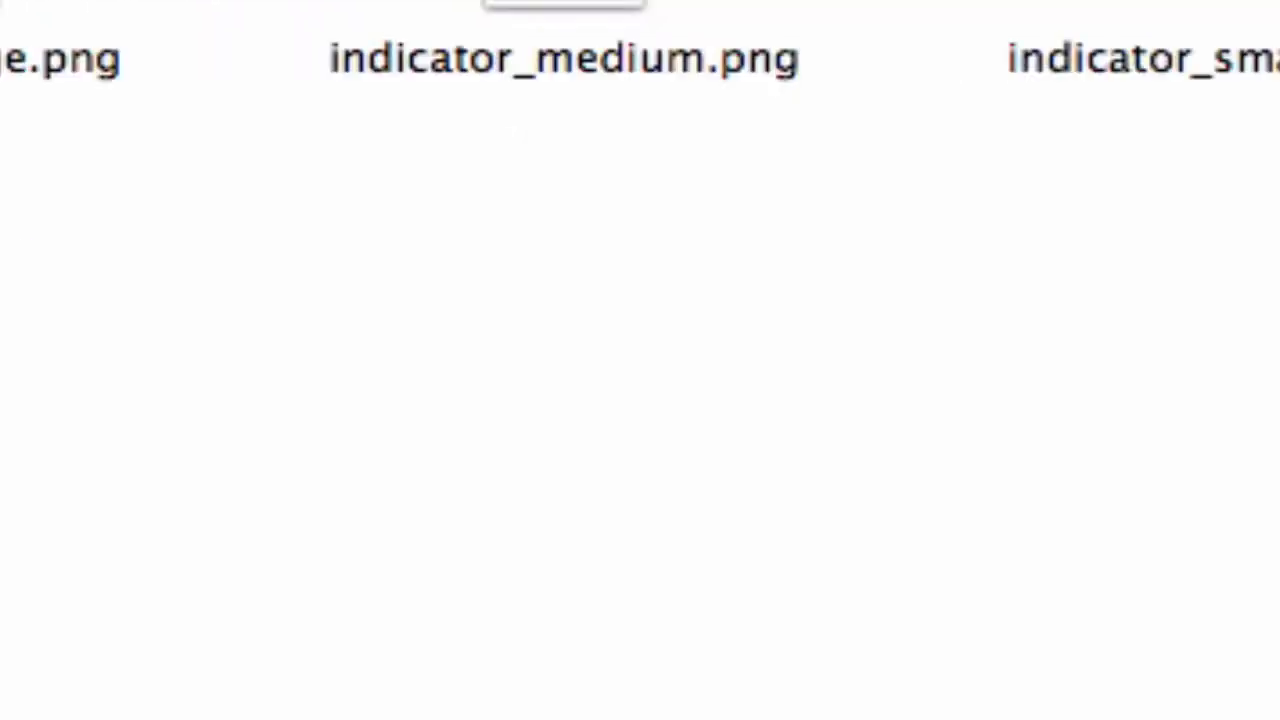
key(super+alt+t)
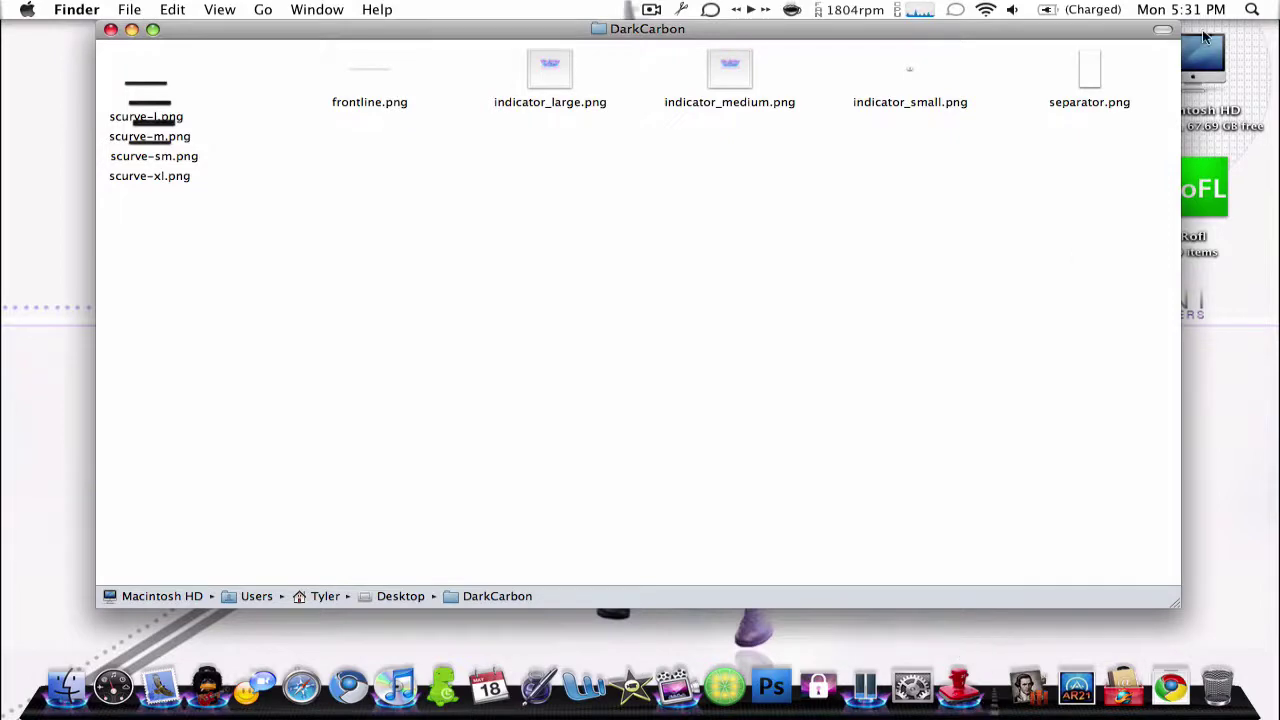
click(1164, 35)
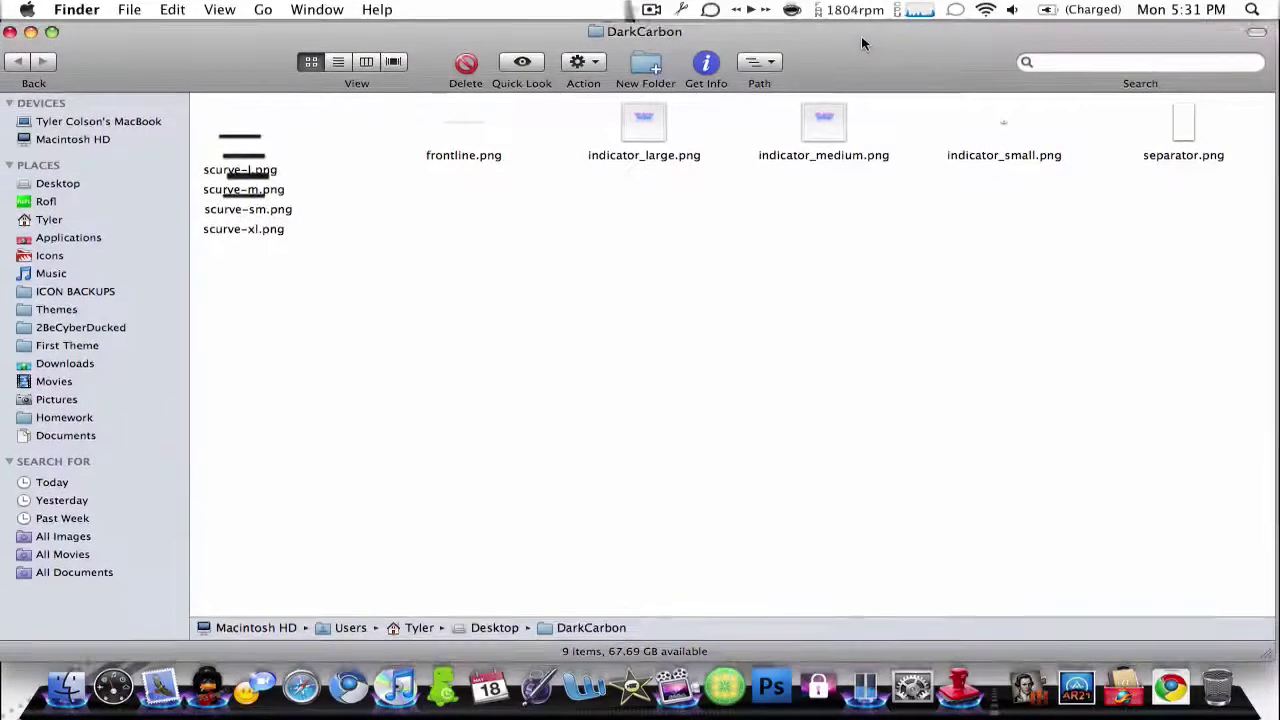
drag(867, 40, 870, 38)
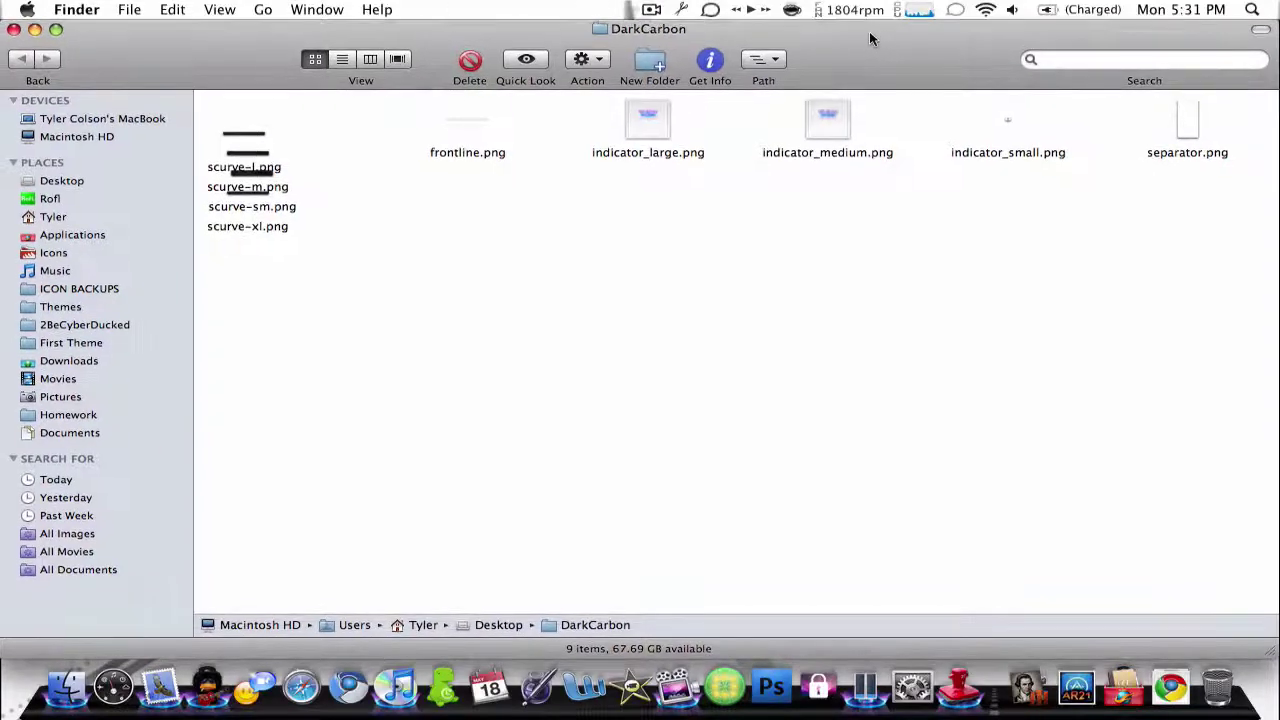
Close the folder window, move DarkCarbon toward the desktop centre, and launch Dock Library.
click(9, 31)
drag(306, 194, 511, 200)
click(569, 266)
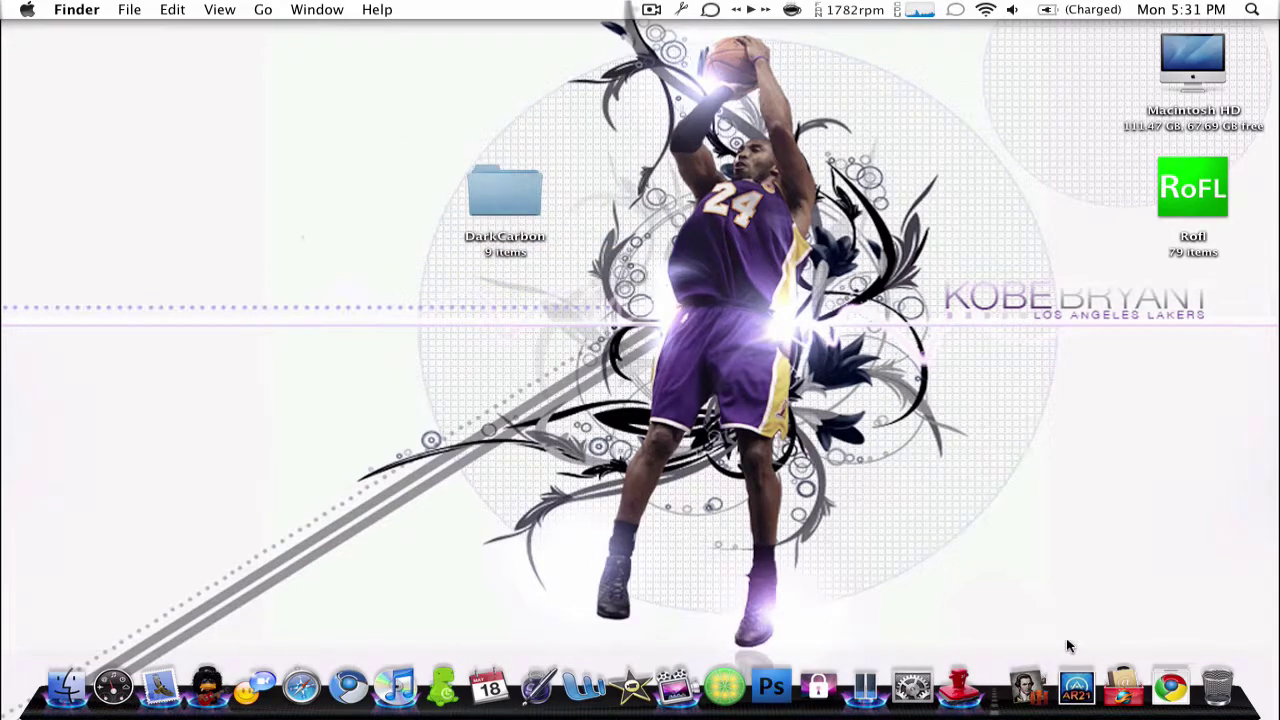
click(960, 686)
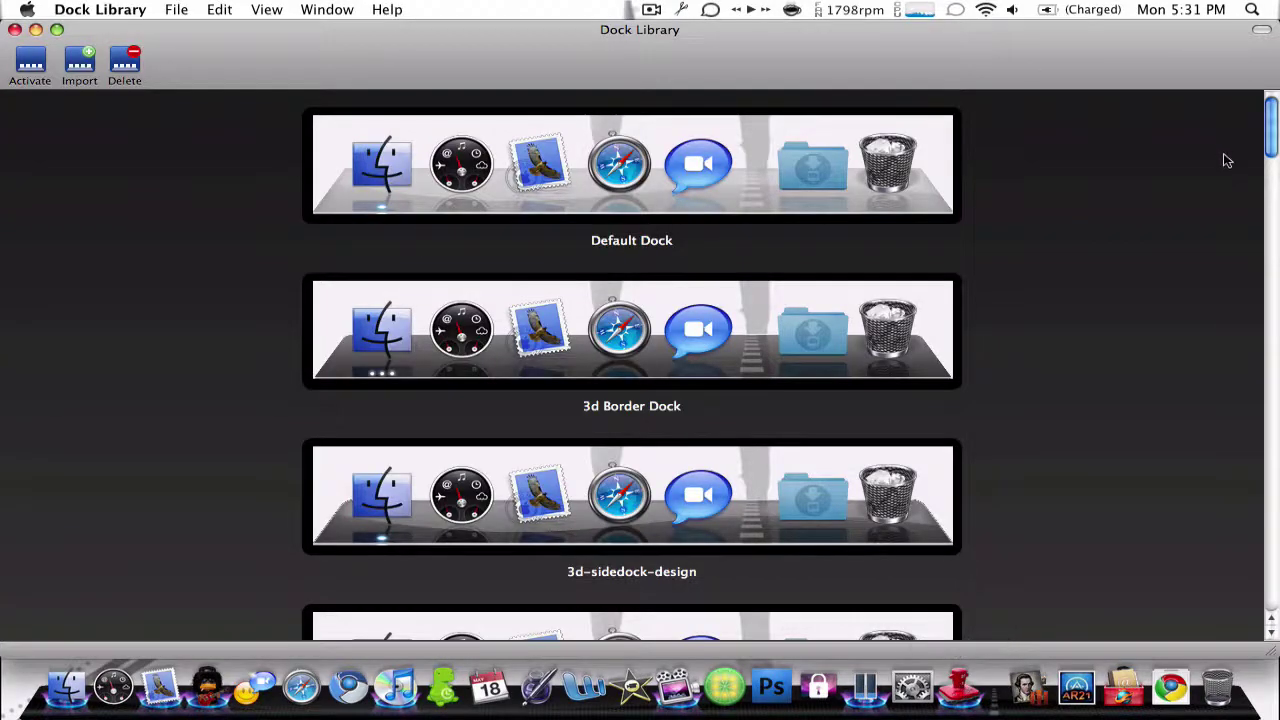
Import the DarkCarbon folder from the Desktop as a new dock theme, then scroll the theme list.
click(84, 65)
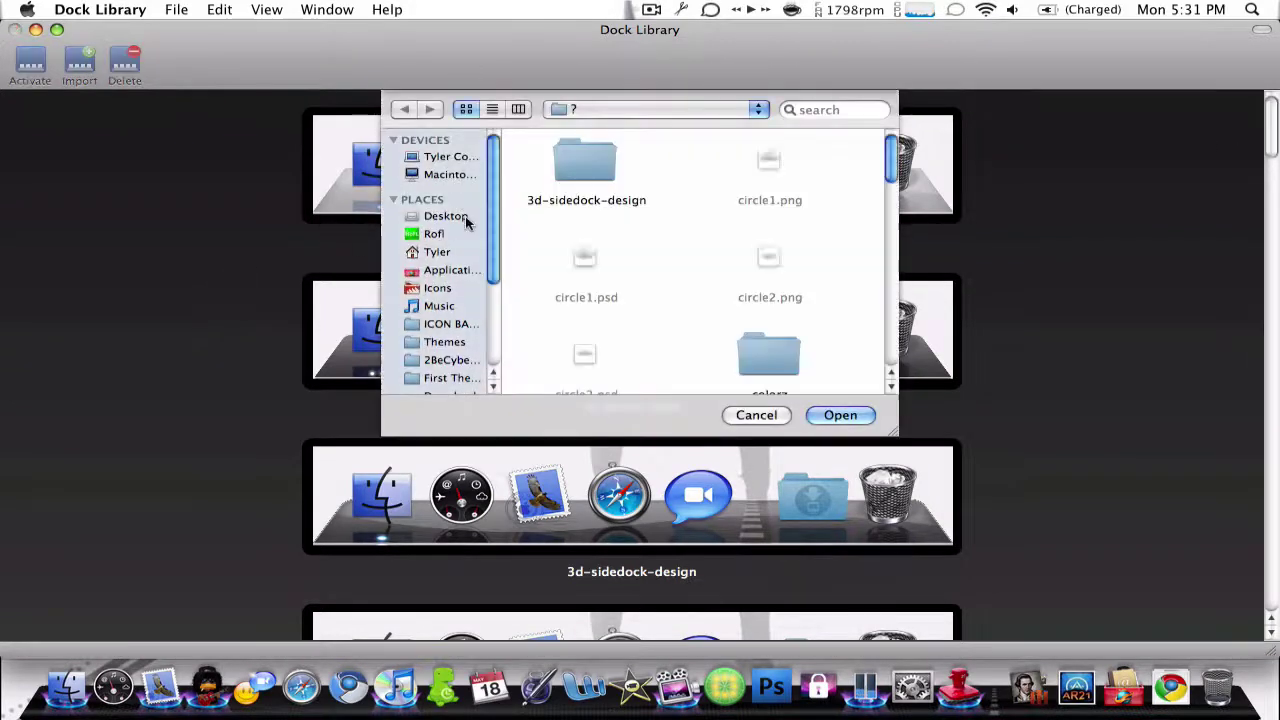
click(448, 216)
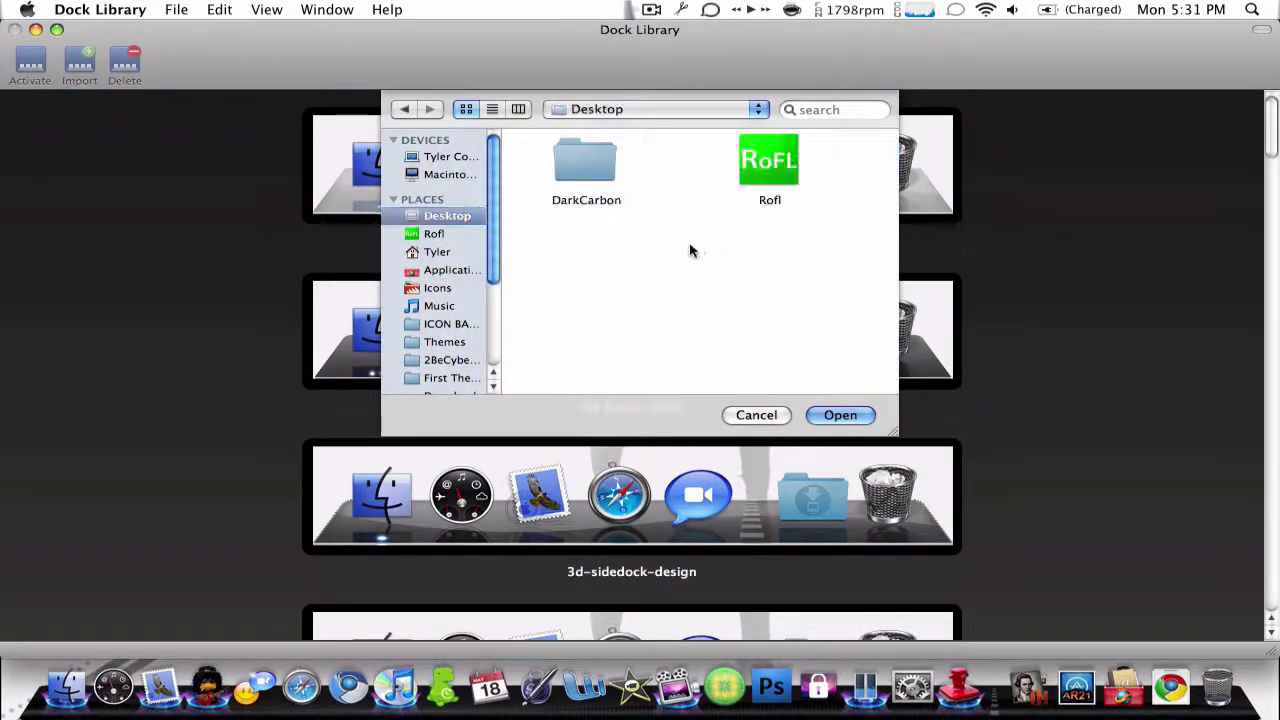
click(576, 167)
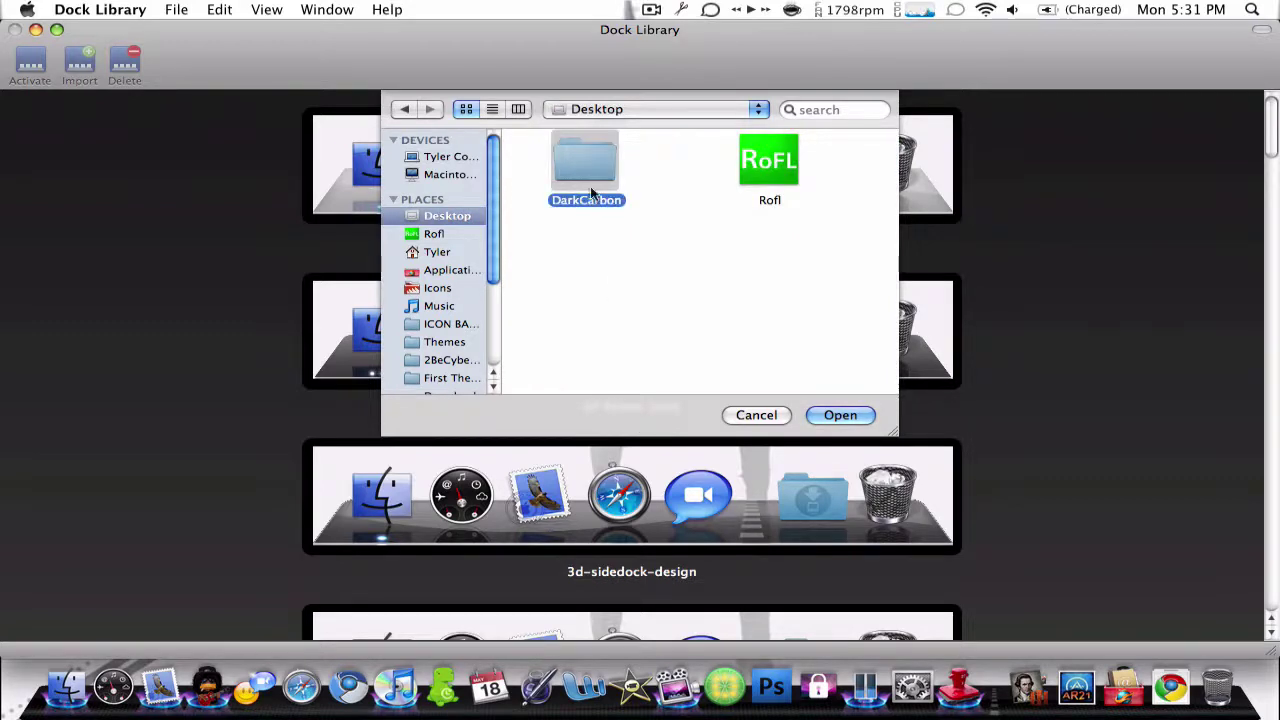
click(752, 416)
drag(1273, 122, 1272, 277)
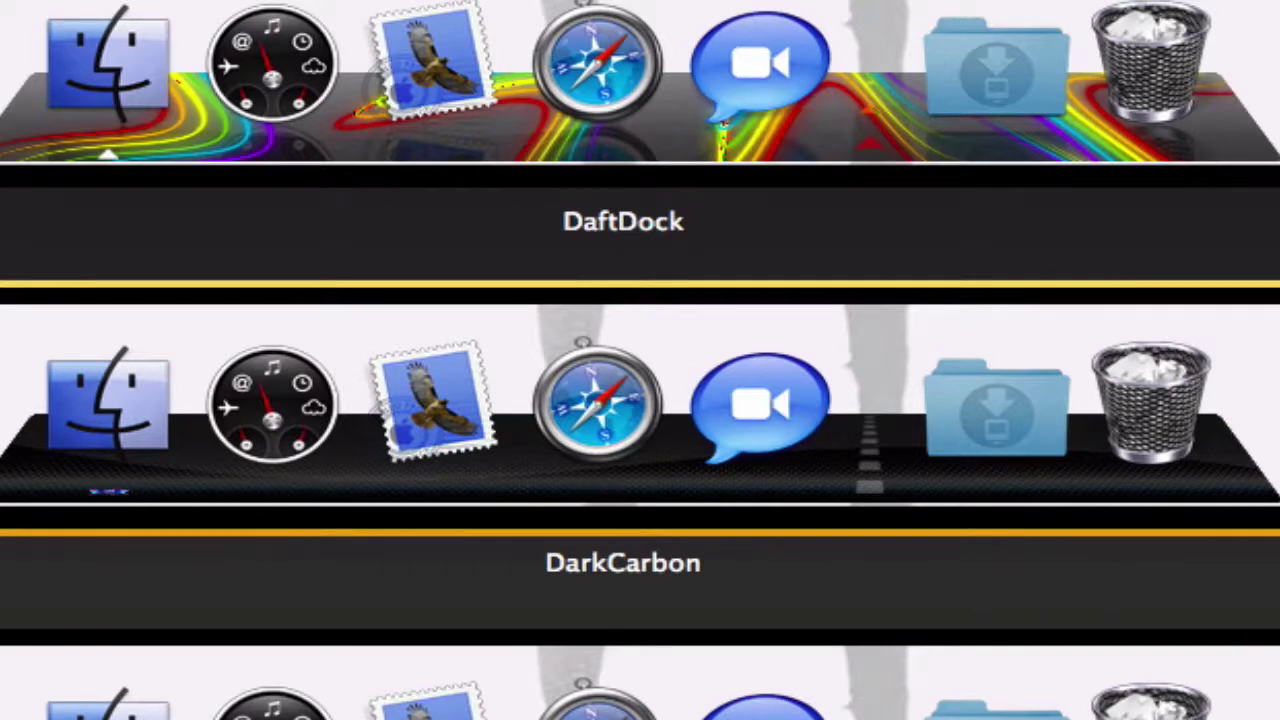
scroll(466, 556, down, 5)
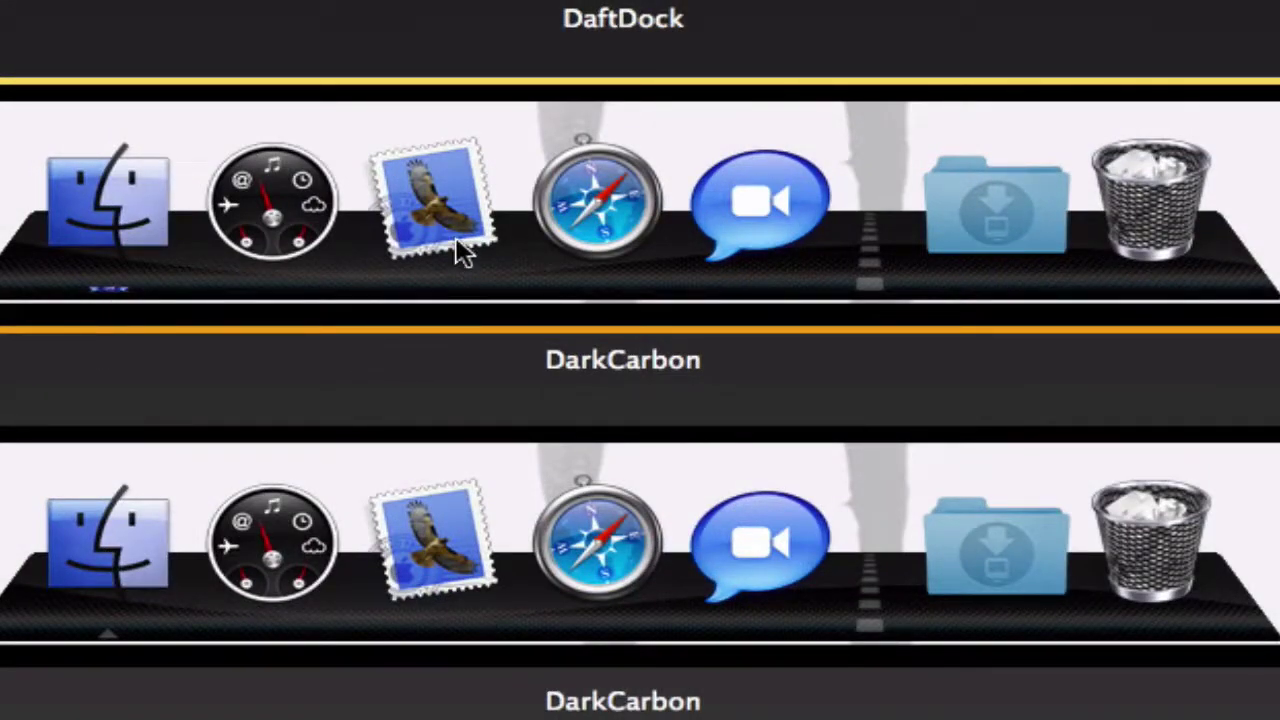
scroll(627, 122, up, 10)
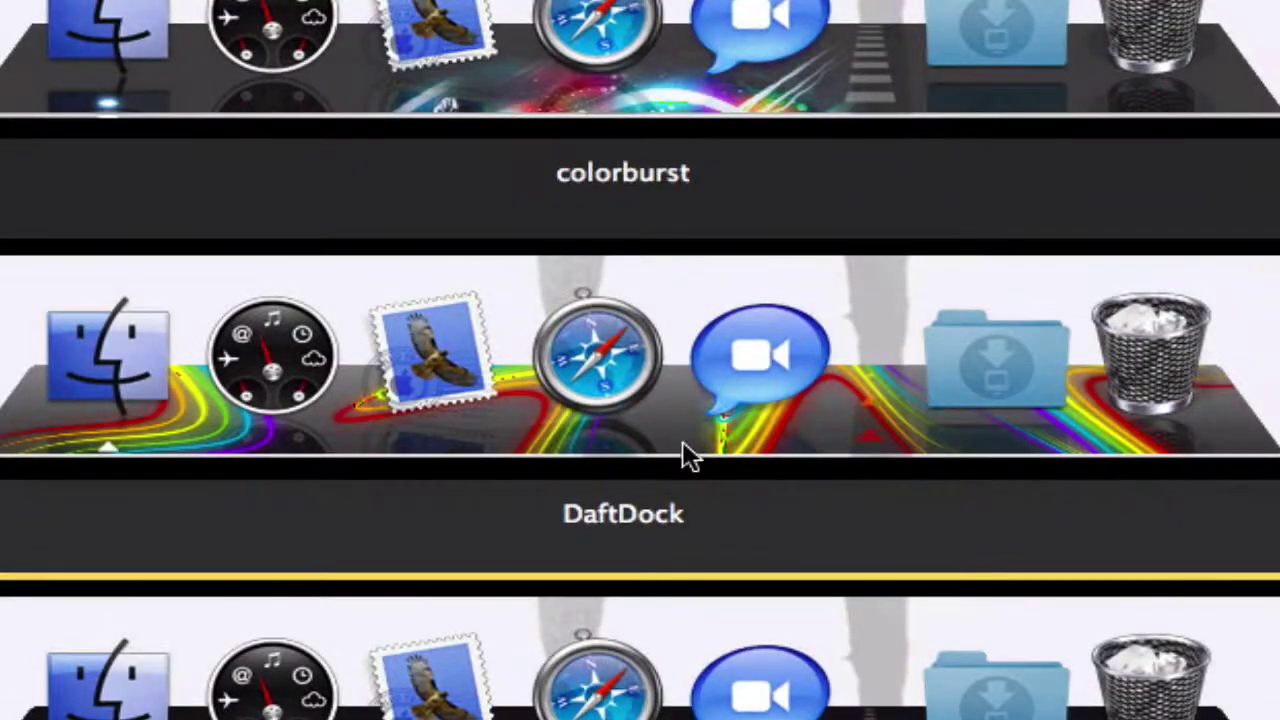
scroll(620, 398, up, 7)
scroll(640, 340, up, 11)
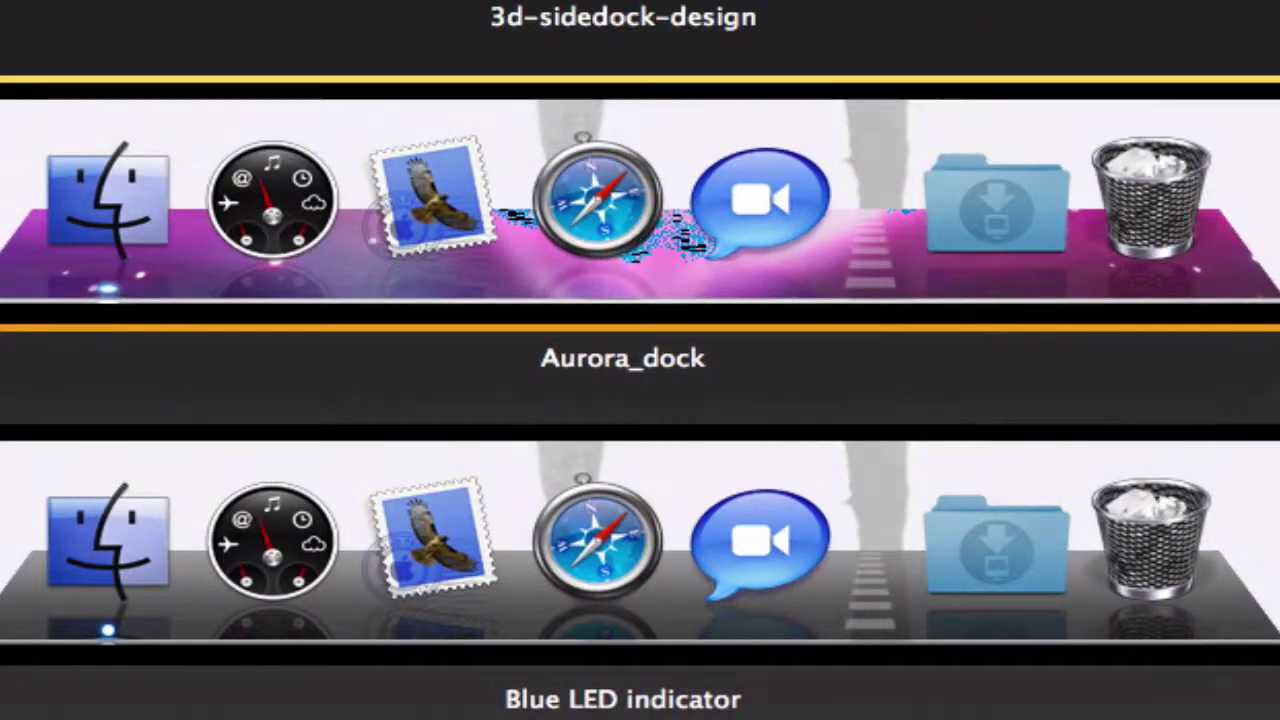
scroll(640, 360, up, 10)
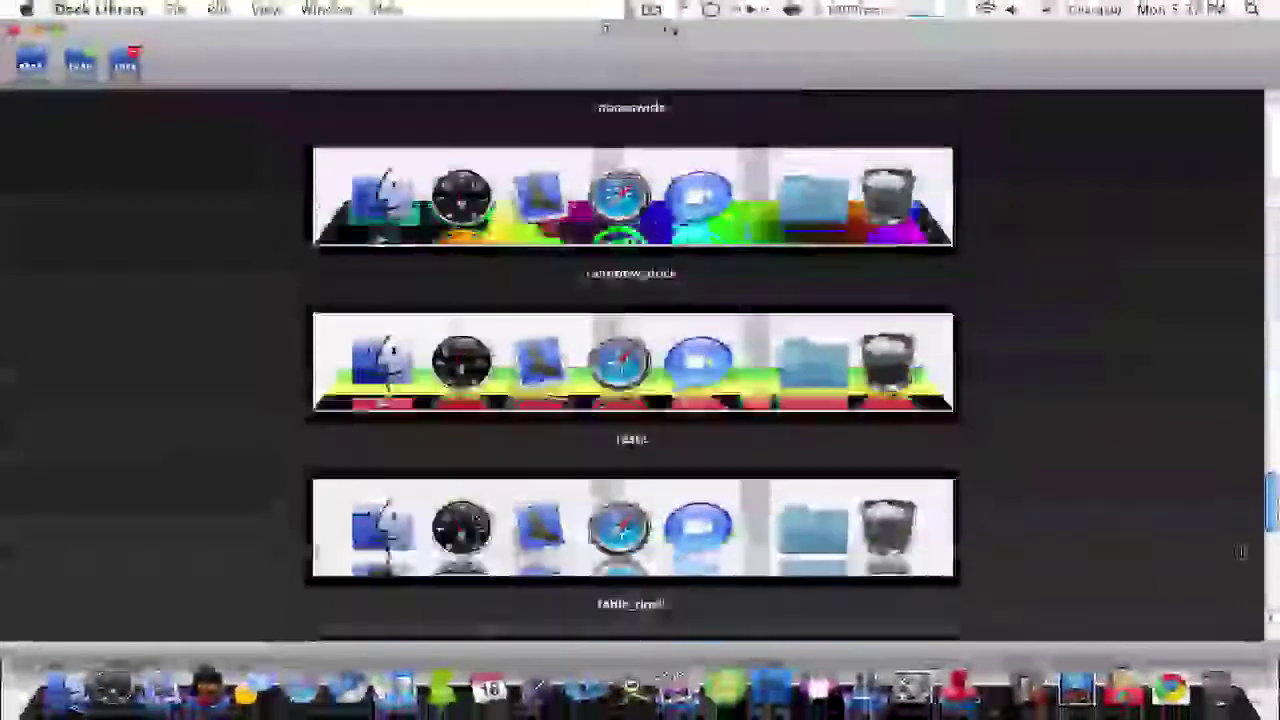
scroll(1240, 551, down, 8)
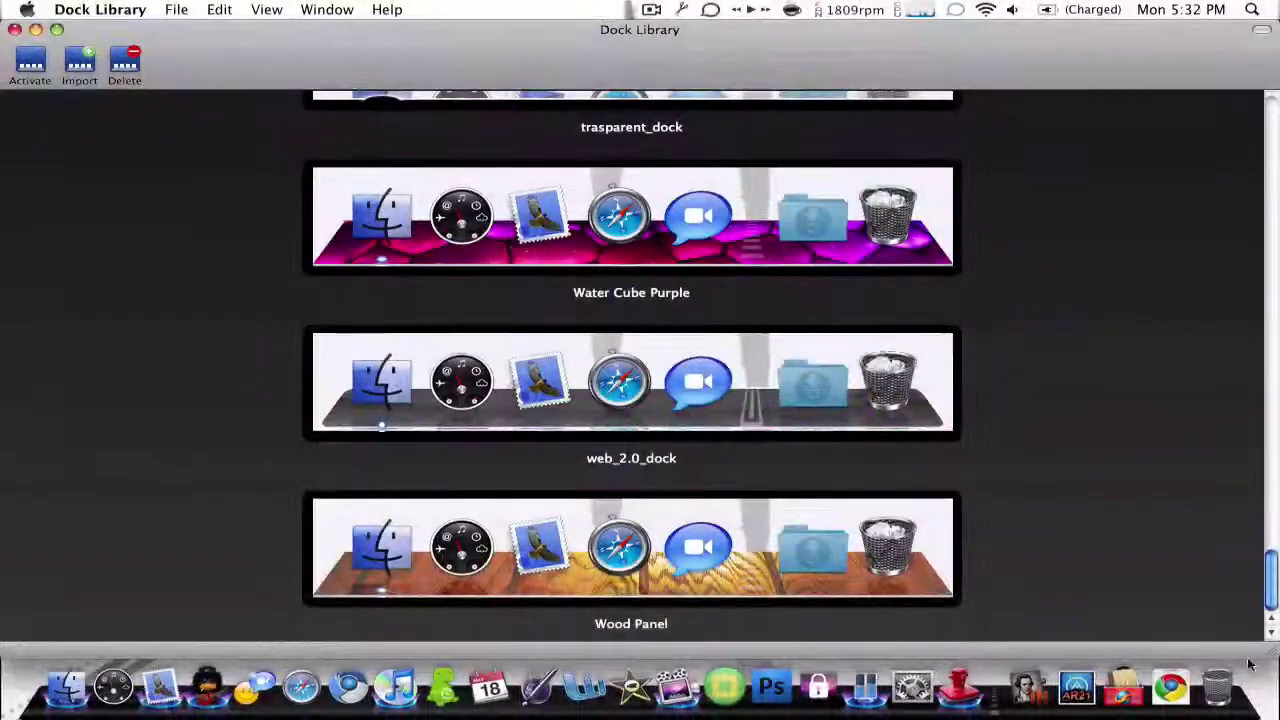
click(15, 29)
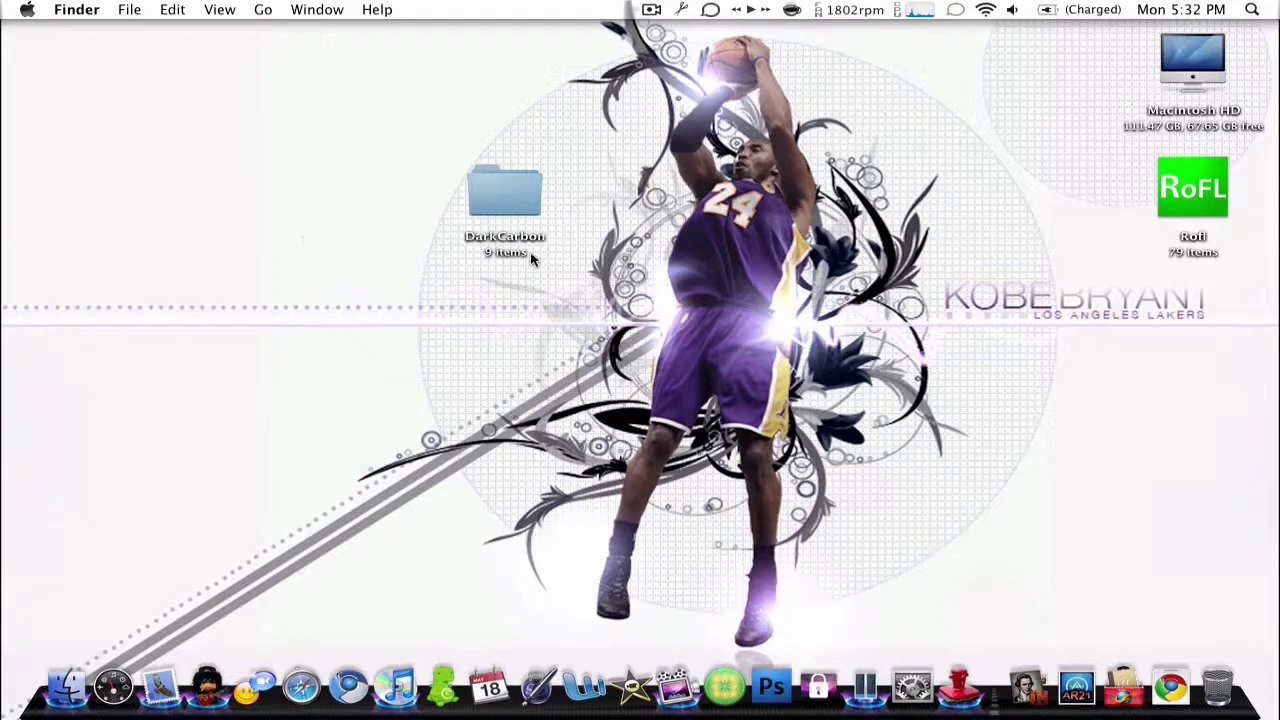
click(959, 686)
Select the Water Cube Purple theme in the theme list.
click(655, 243)
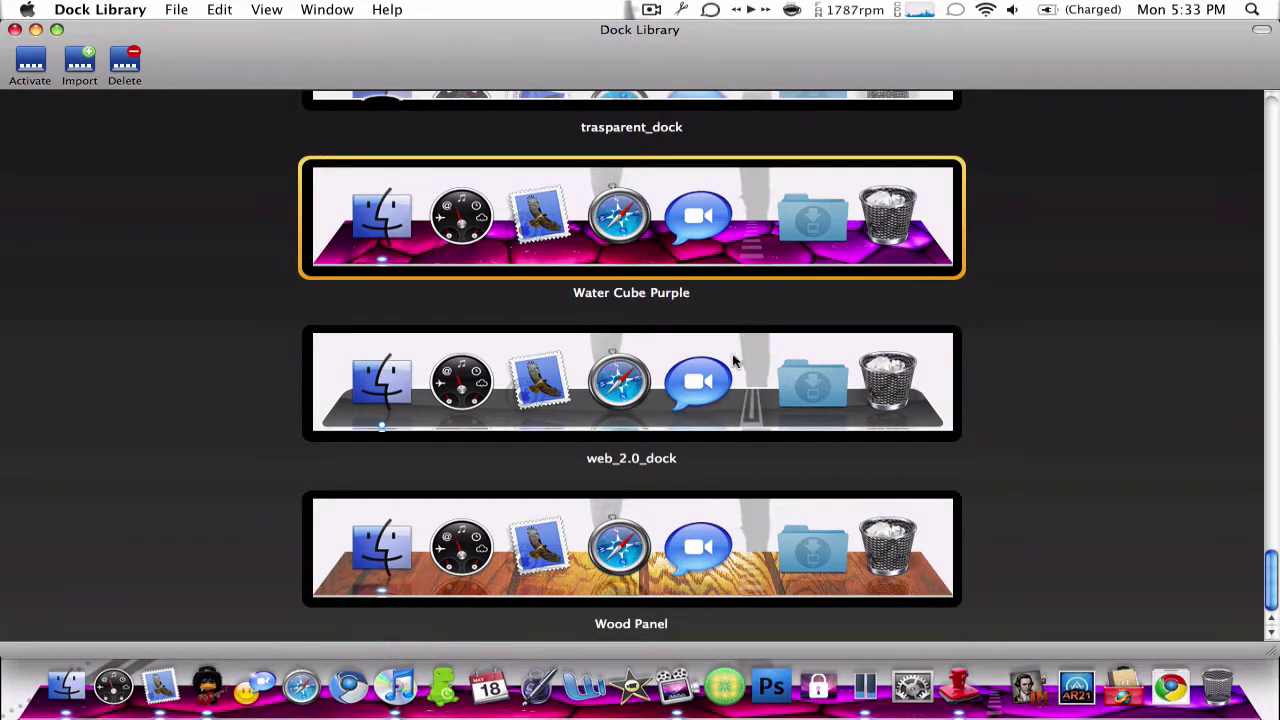
Select the DarkCarbon theme, activate it on the Dock, and close Dock Library.
scroll(1106, 331, up, 10)
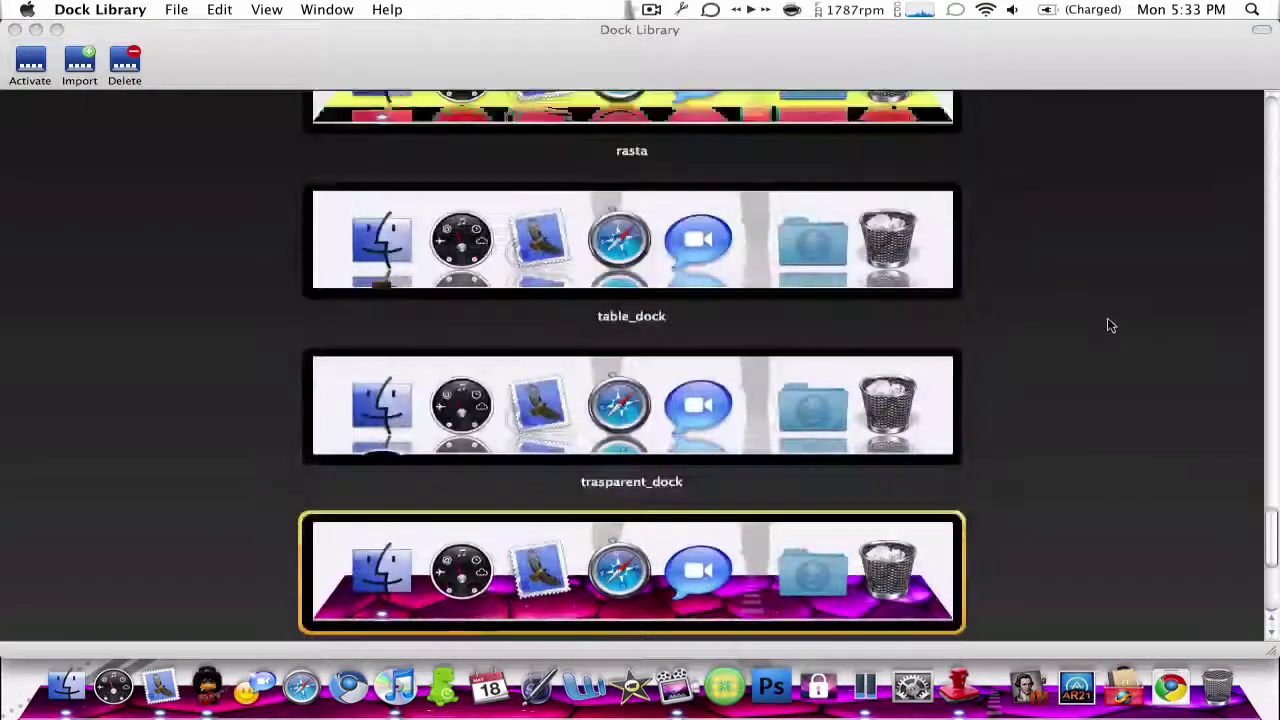
scroll(1105, 317, up, 5)
scroll(1006, 343, up, 2)
scroll(1006, 343, up, 5)
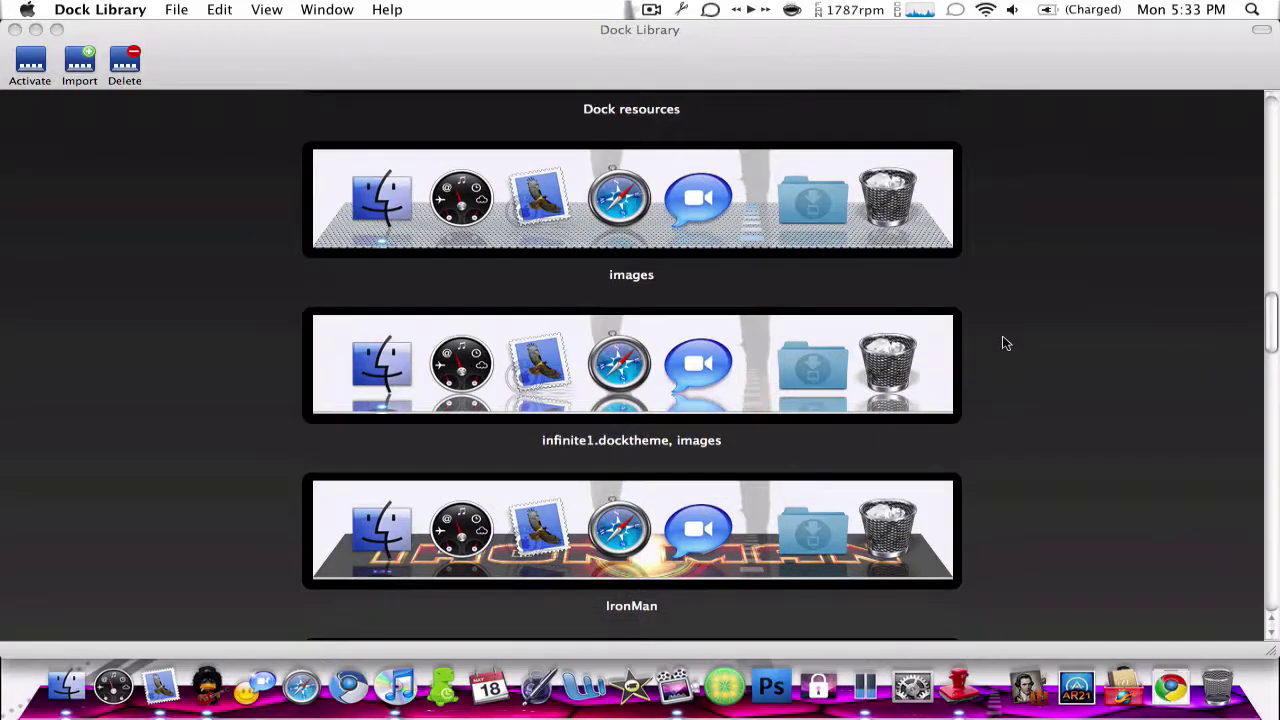
scroll(1004, 343, up, 5)
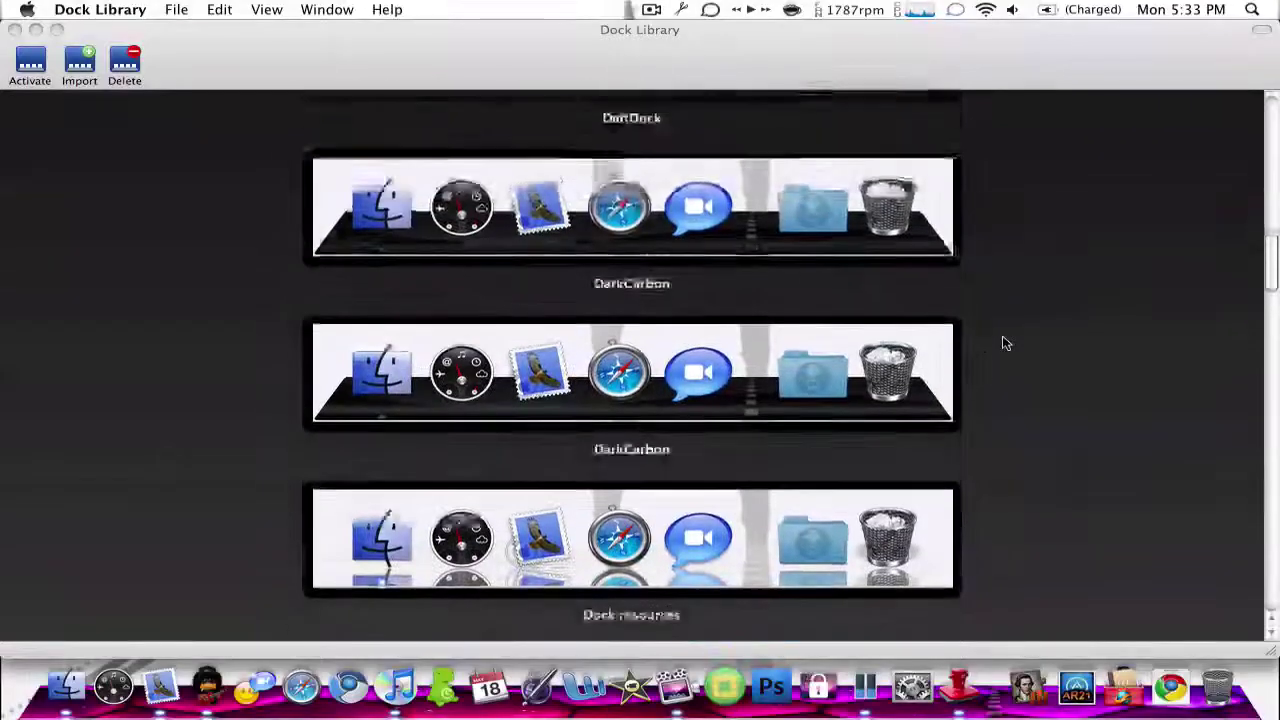
click(720, 230)
click(429, 222)
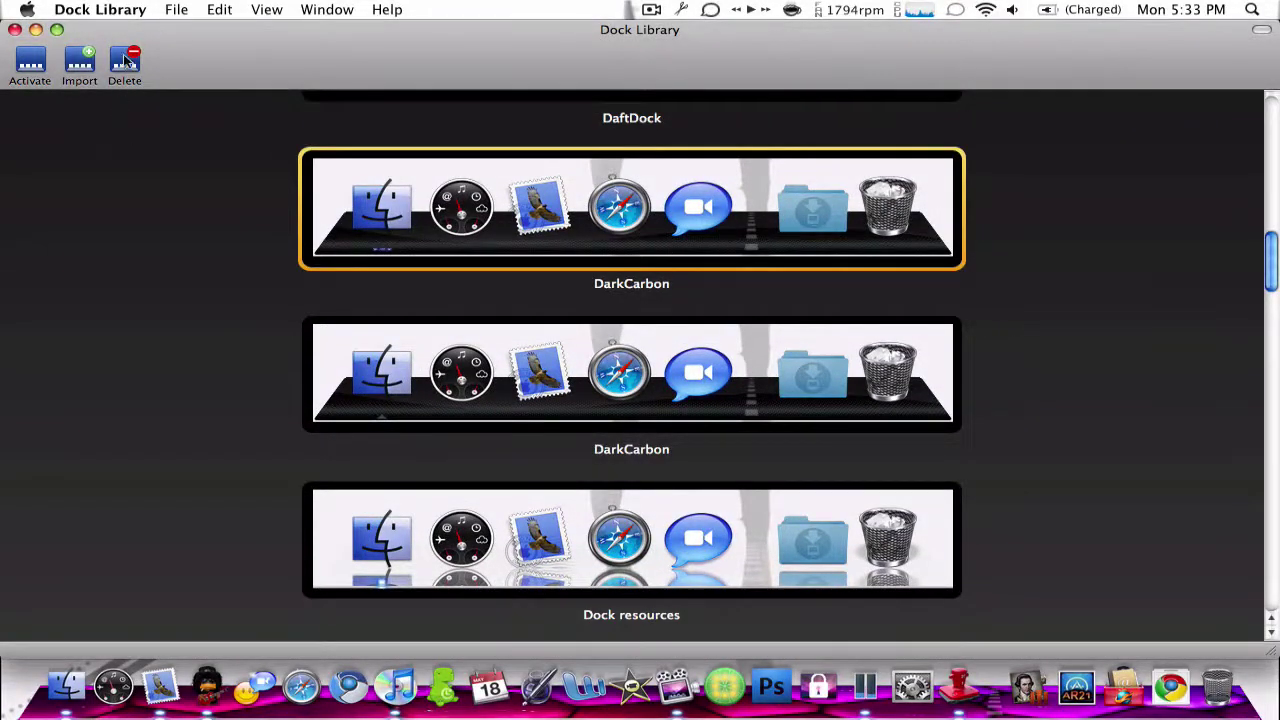
click(24, 62)
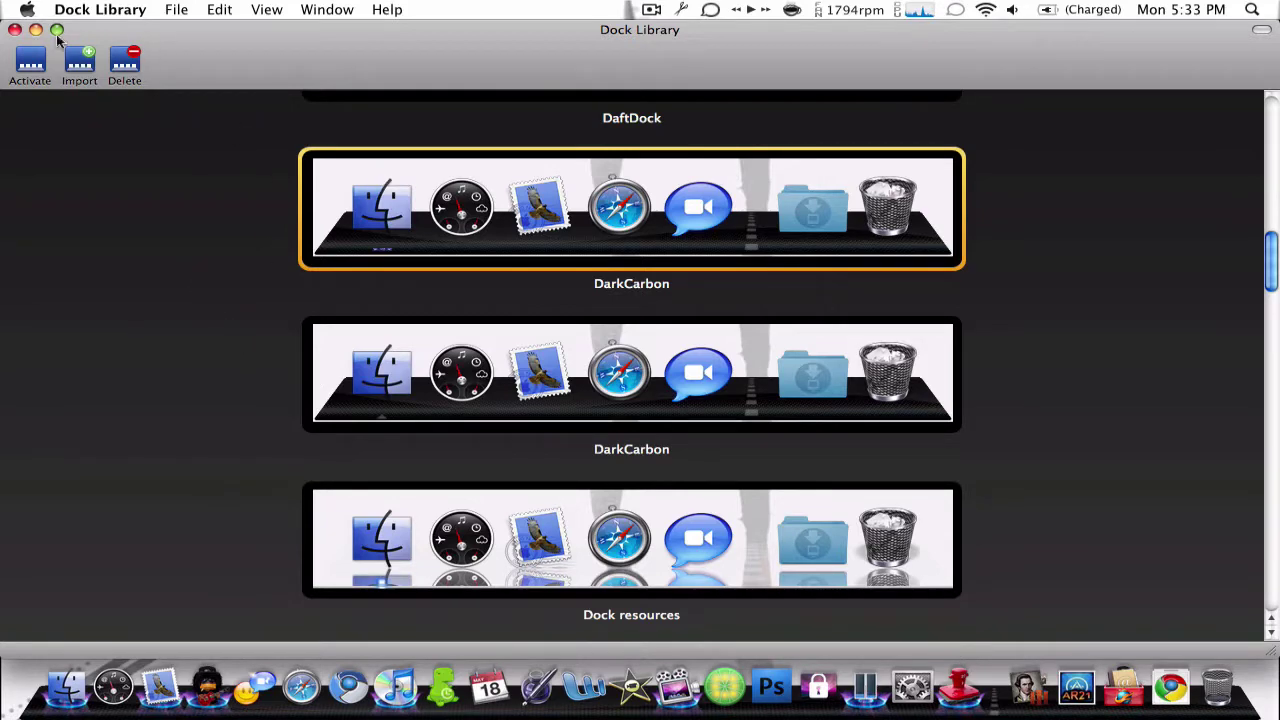
click(15, 30)
click(505, 200)
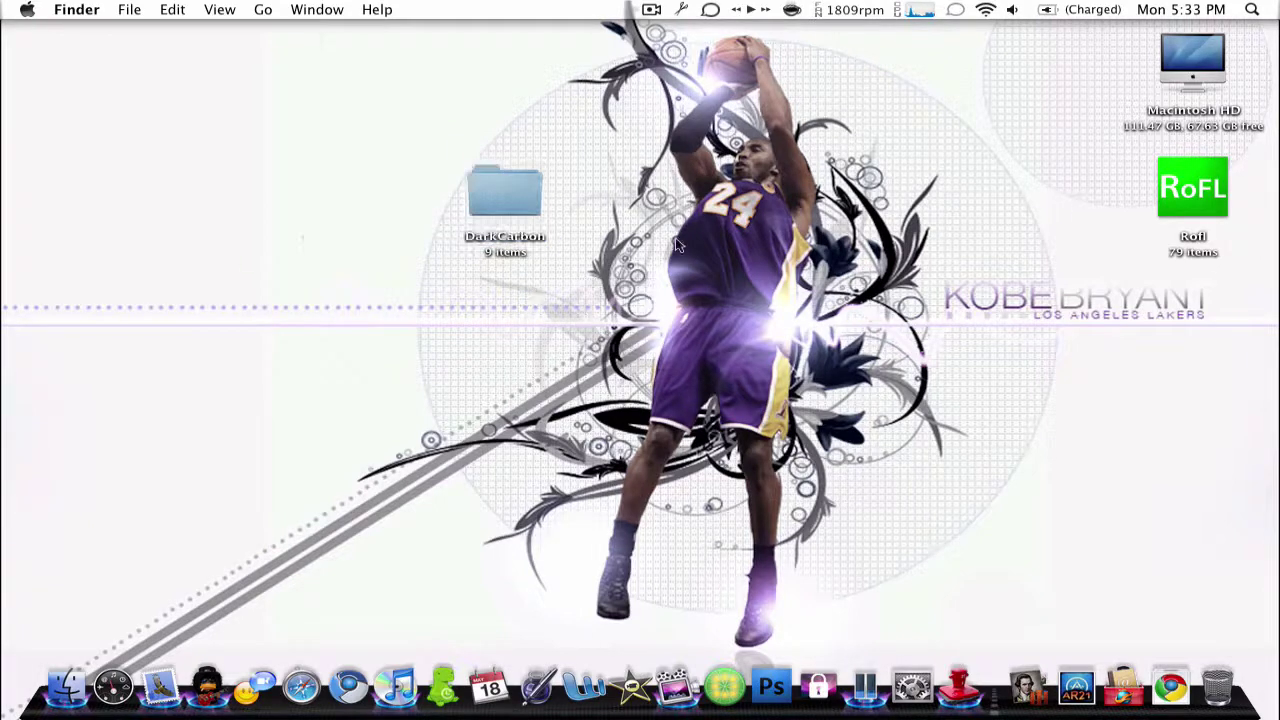
drag(603, 145, 437, 322)
click(438, 310)
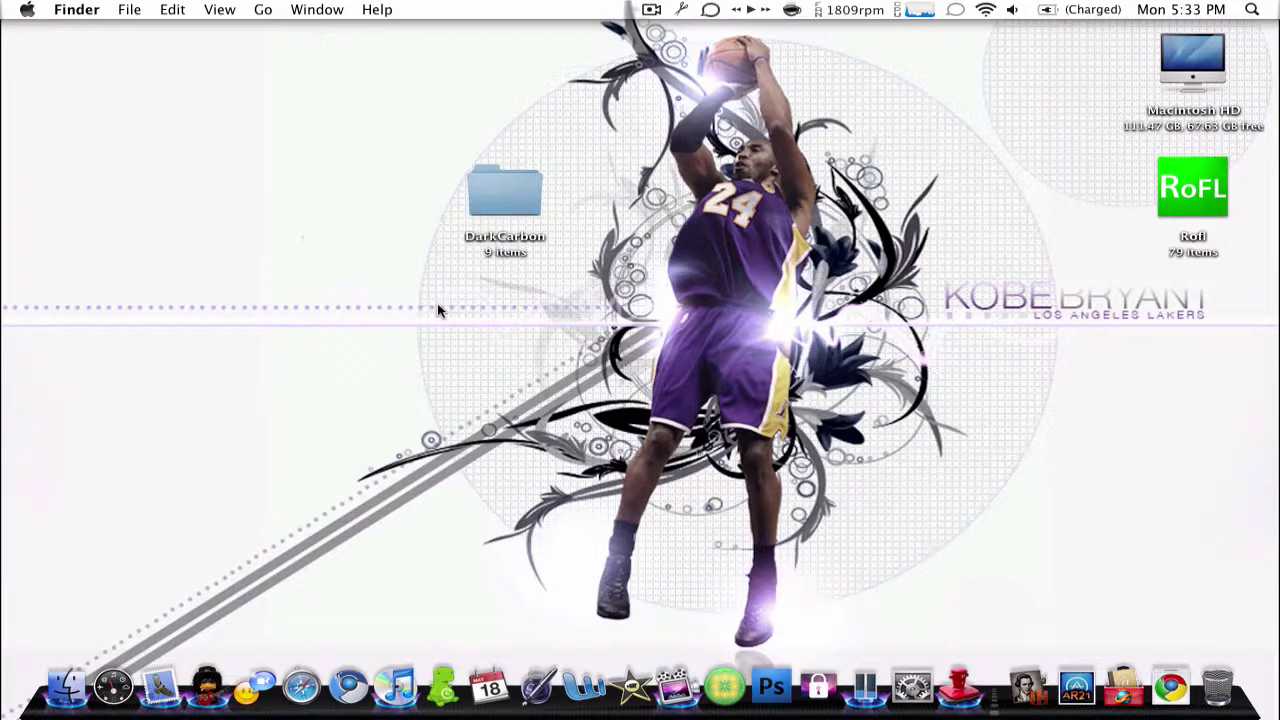